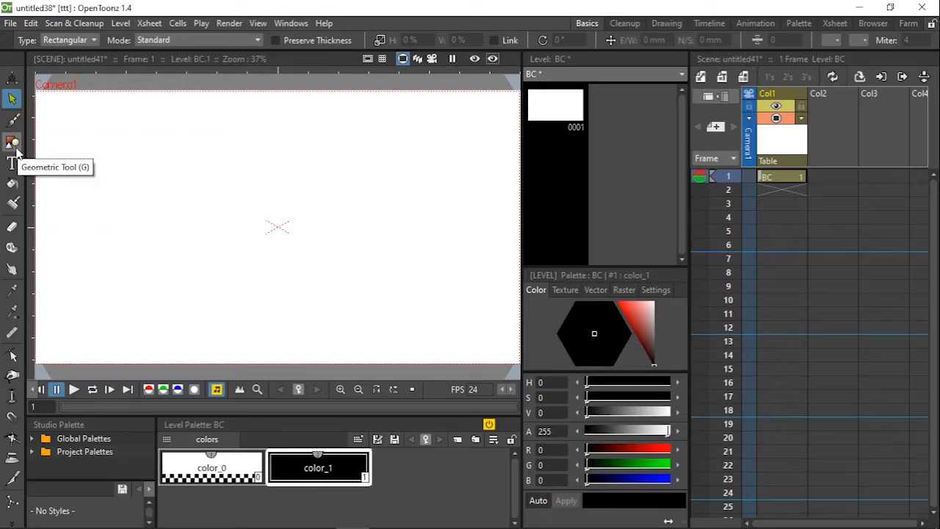
# Draw a circle head in the upper part of the frame and a tall narrow ellipse body directly beneath it
pyautogui.click(13, 145)
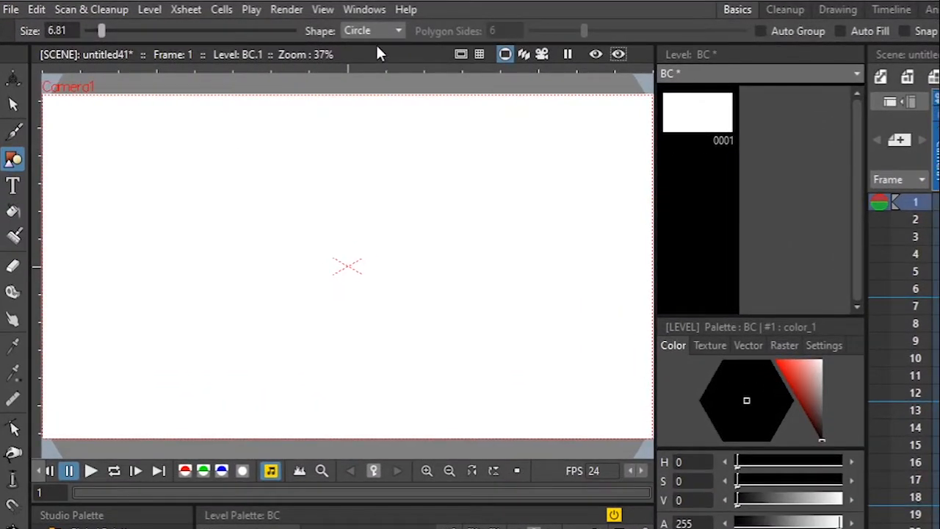
pyautogui.click(373, 32)
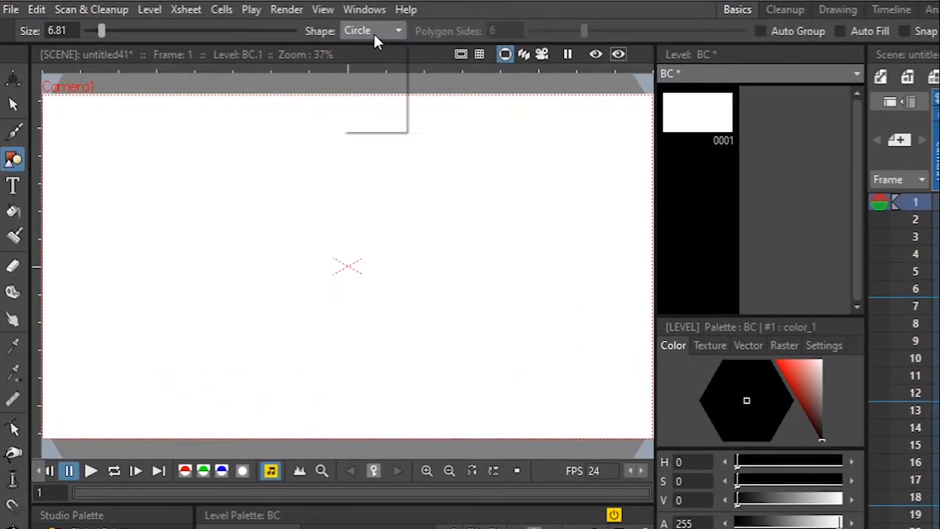
pyautogui.click(375, 36)
pyautogui.moveTo(298, 163); pyautogui.dragTo(339, 194)
pyautogui.click(374, 35)
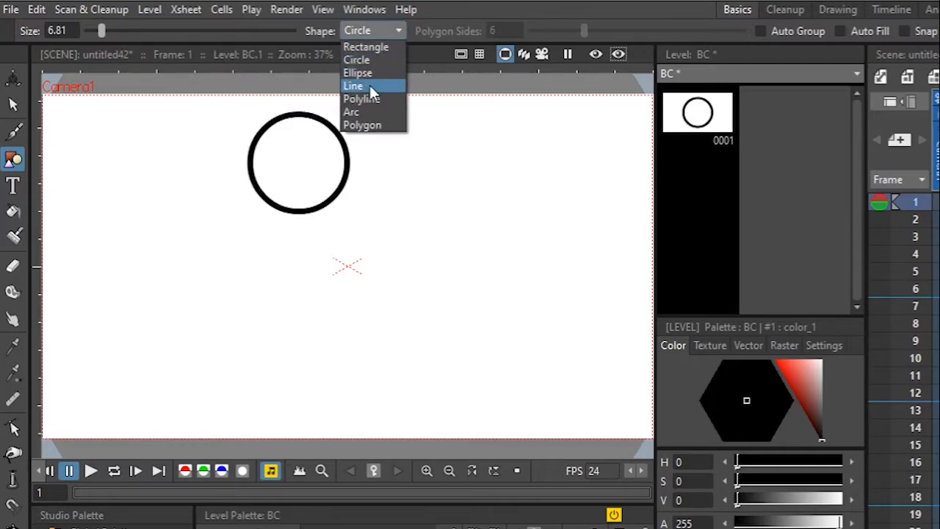
pyautogui.click(366, 74)
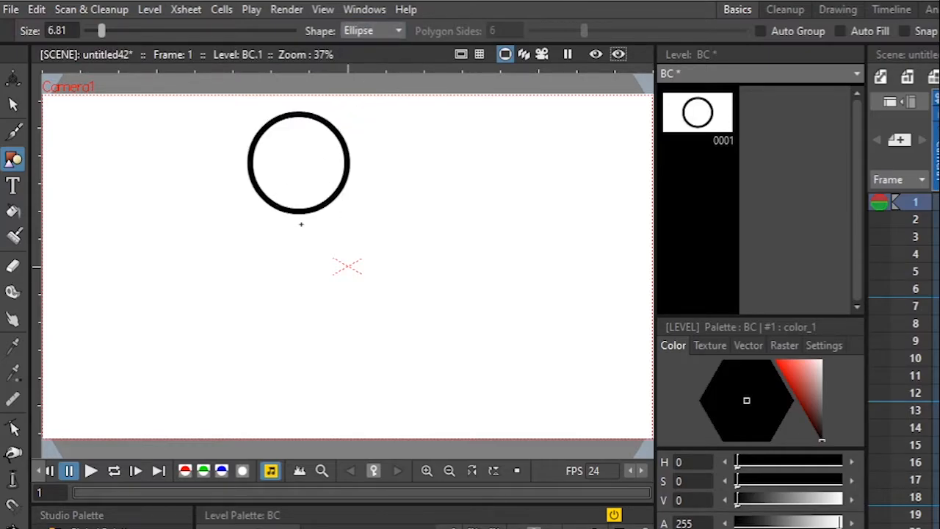
pyautogui.moveTo(269, 216)
pyautogui.mouseDown()
pyautogui.moveTo(305, 256)
pyautogui.moveTo(337, 331)
pyautogui.mouseUp()
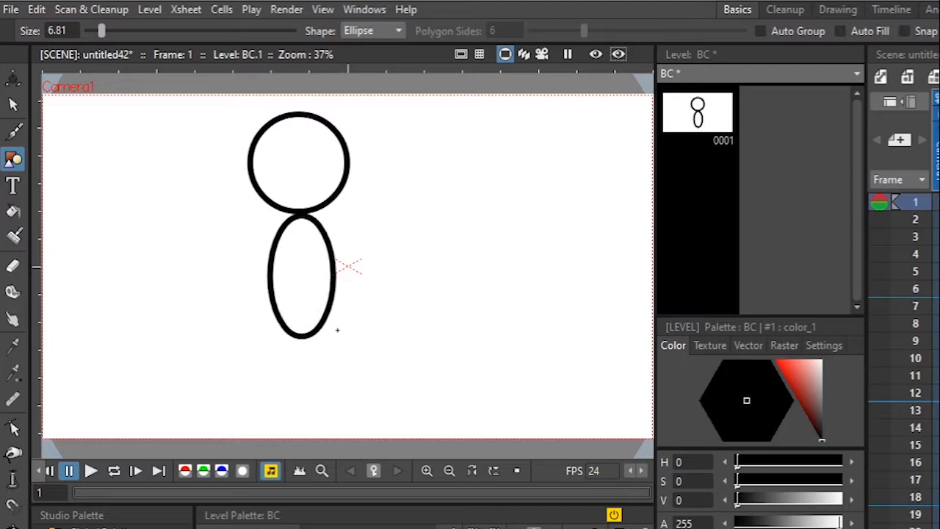
# Draw two bent polyline arms with size about 14.47, the right one hanging down and the left one raised
pyautogui.click(374, 32)
pyautogui.click(370, 100)
pyautogui.moveTo(103, 30)
pyautogui.mouseDown()
pyautogui.moveTo(127, 31)
pyautogui.moveTo(117, 31)
pyautogui.mouseUp()
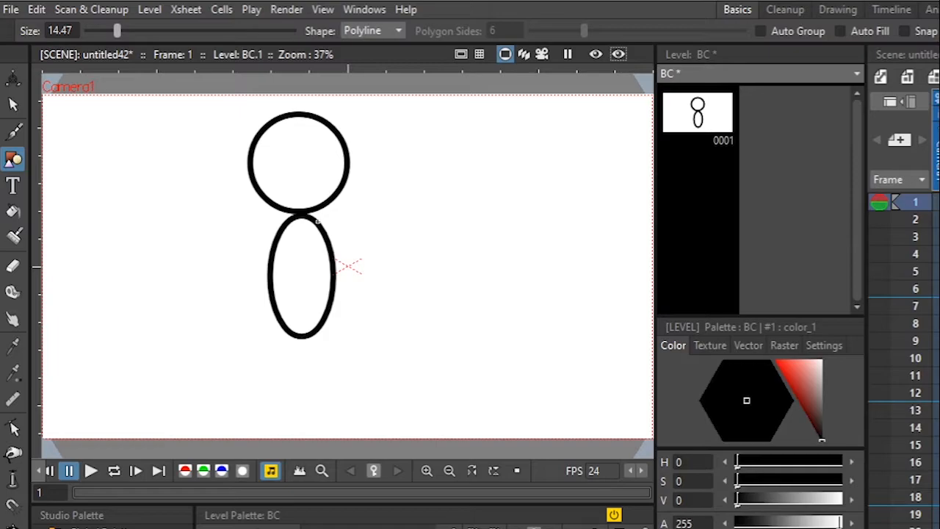
pyautogui.click(372, 243)
pyautogui.doubleClick(383, 292)
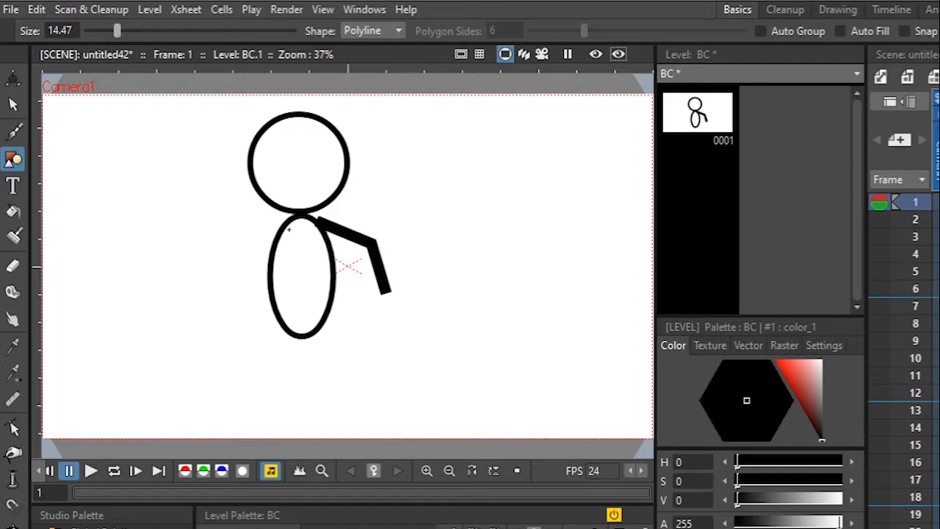
pyautogui.click(206, 276)
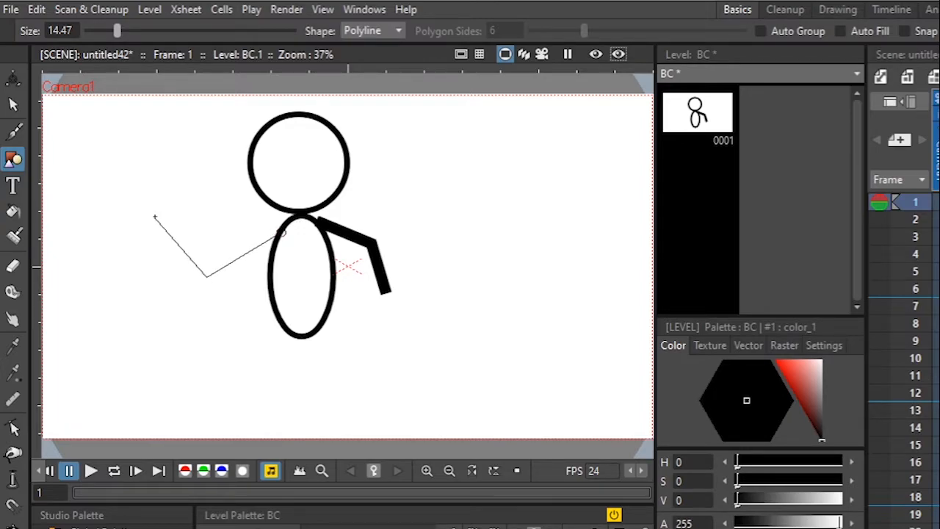
pyautogui.doubleClick(154, 217)
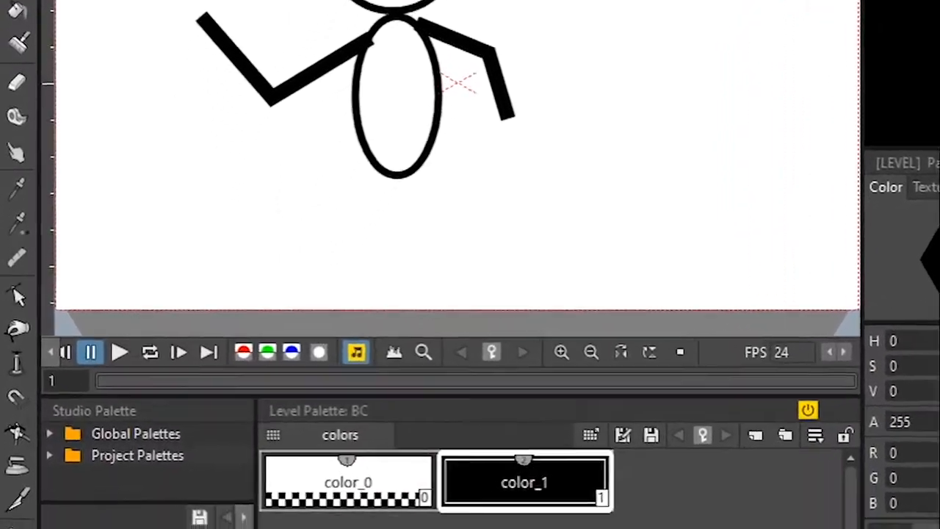
# Create a Plastic mesh of the figure with an edge length of about 3.8 mm, deleting the old mesh level entirely
pyautogui.click(20, 523)
pyautogui.click(129, 420)
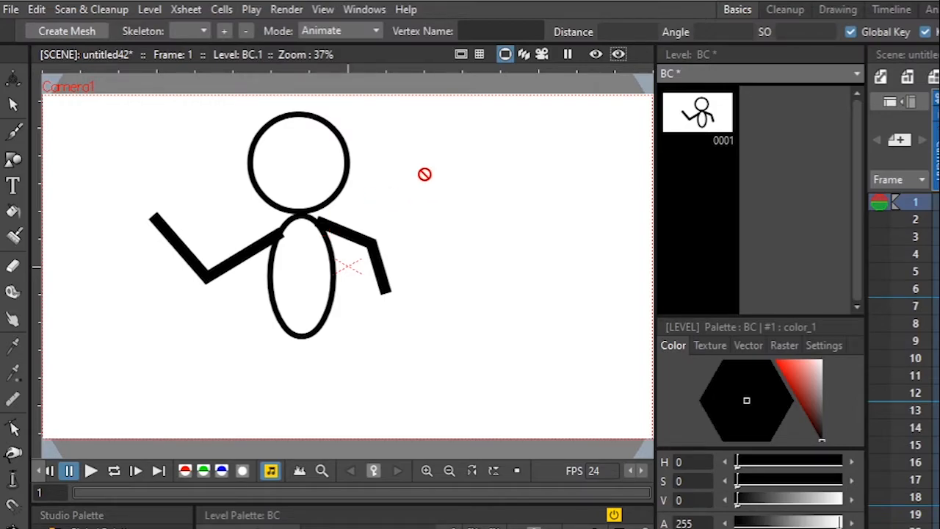
pyautogui.click(78, 30)
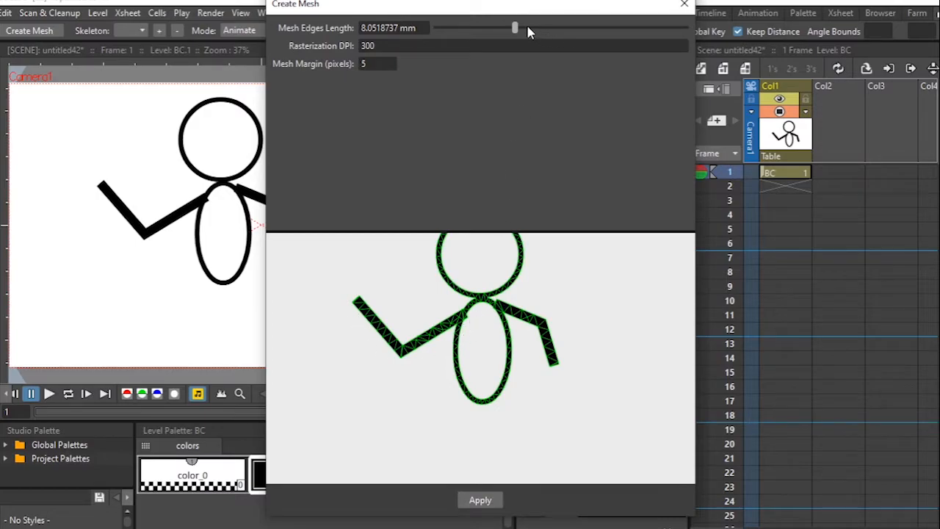
pyautogui.moveTo(517, 29); pyautogui.dragTo(443, 40)
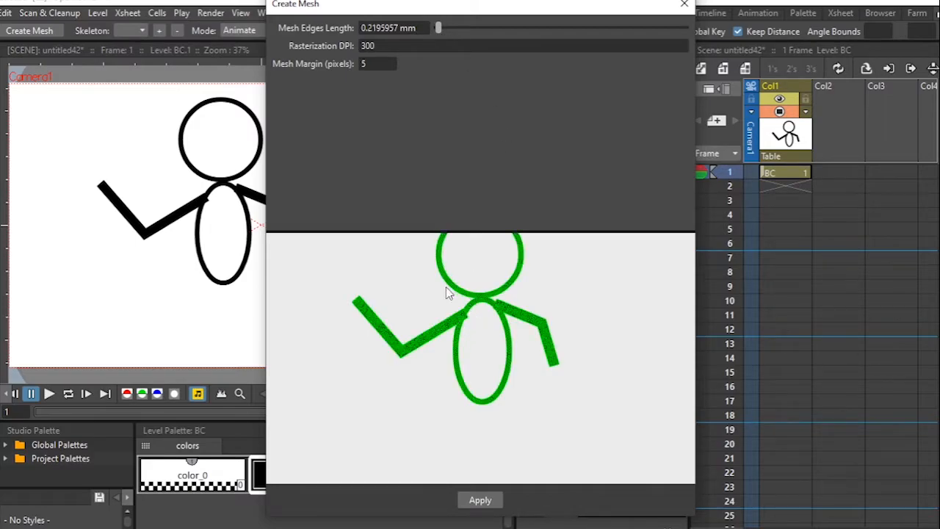
pyautogui.moveTo(441, 30); pyautogui.dragTo(474, 28)
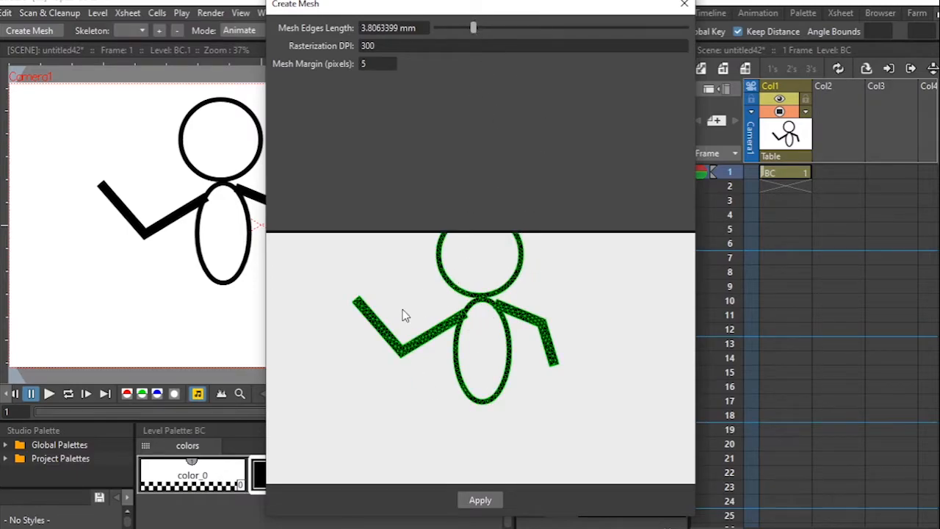
pyautogui.click(495, 504)
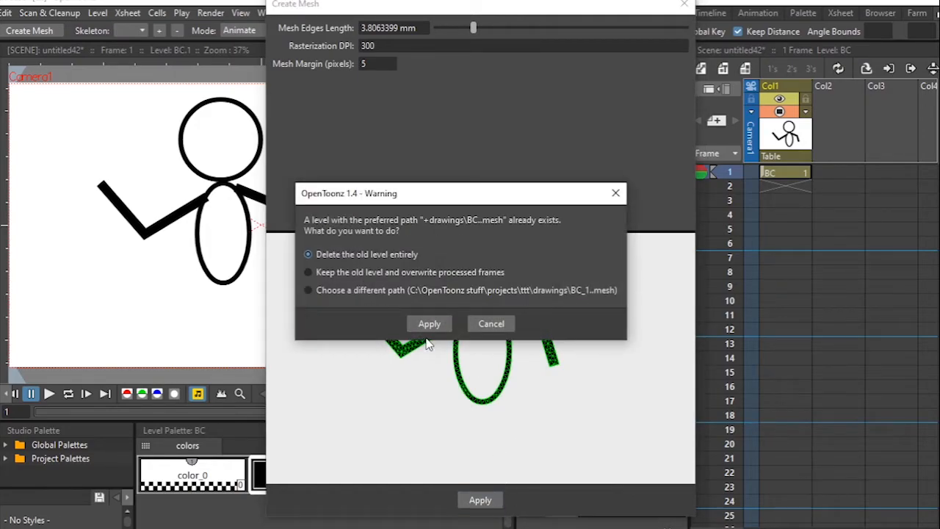
pyautogui.click(430, 325)
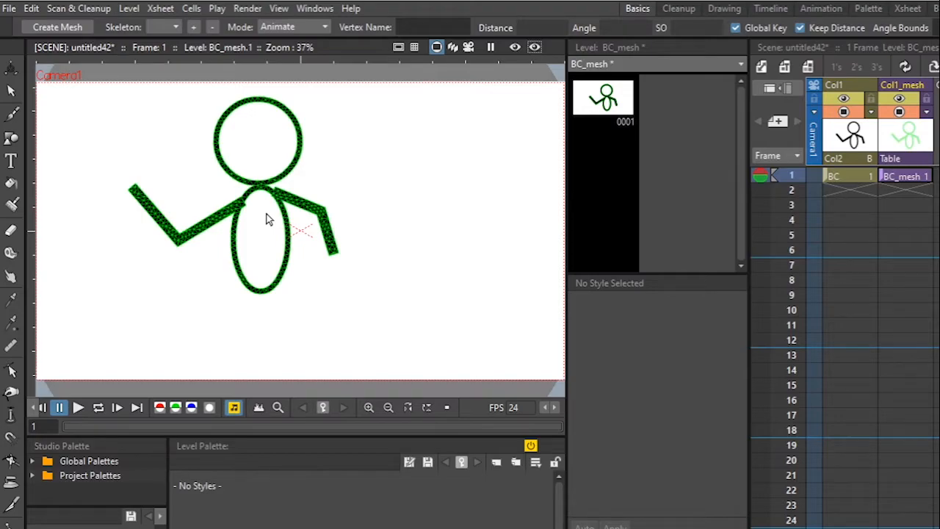
# Start building the skeleton with a root vertex at the body's base and a connected vertex at the neck
pyautogui.click(304, 28)
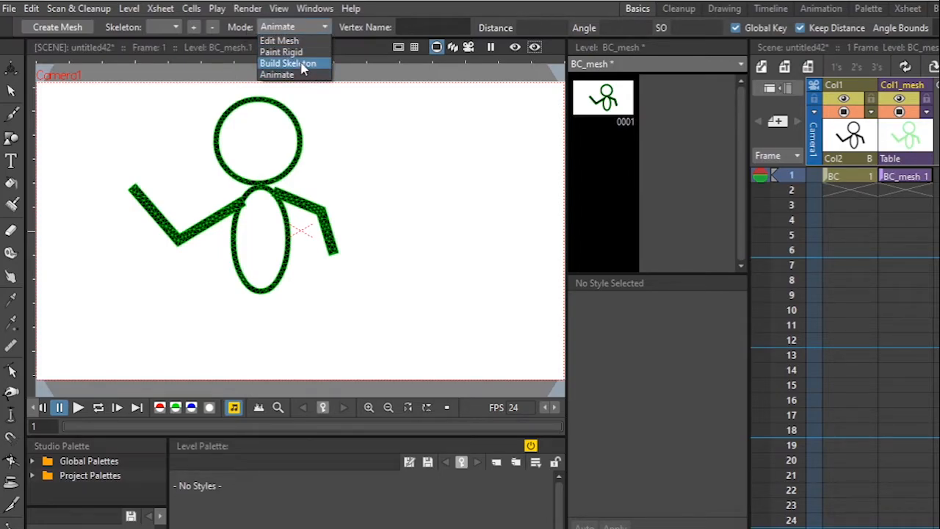
pyautogui.click(288, 64)
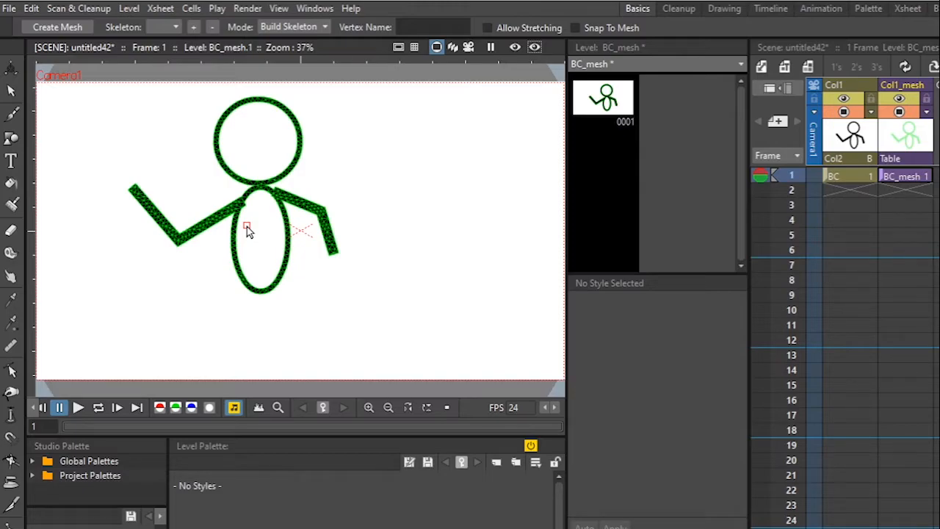
pyautogui.click(260, 291)
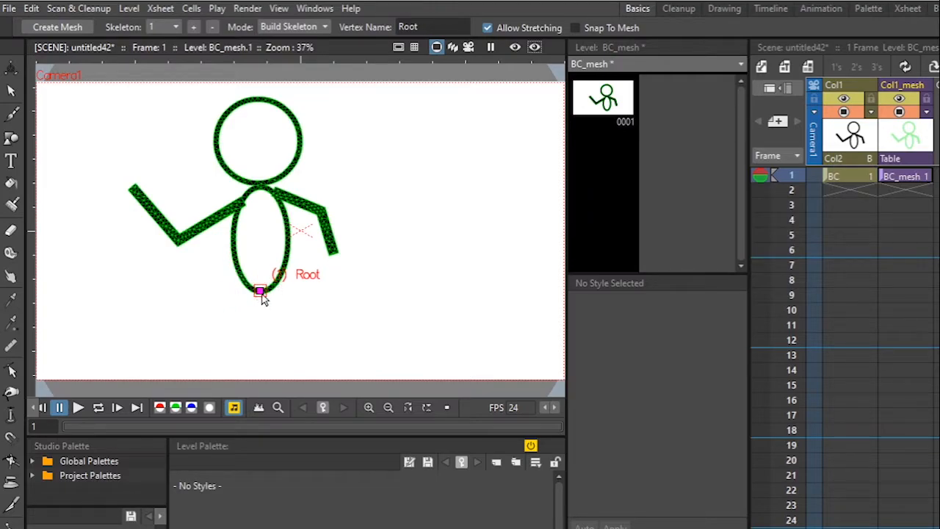
pyautogui.click(261, 188)
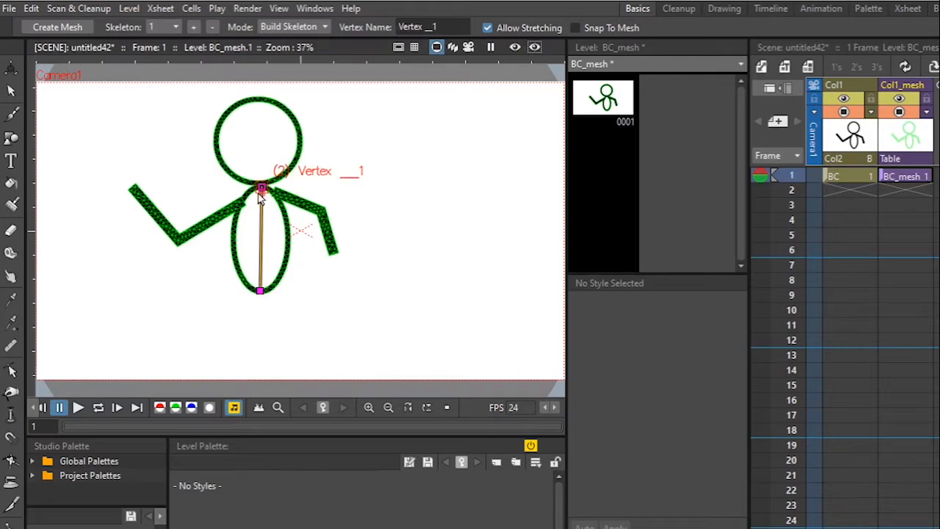
# Branch skeleton vertices from the neck to both sides of the head, removing the extra one placed at its top
pyautogui.click(299, 150)
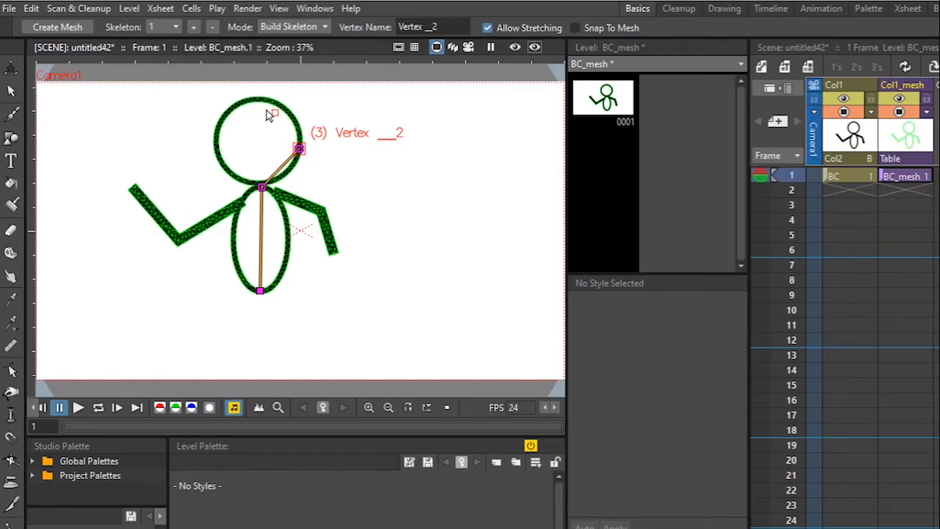
pyautogui.click(261, 189)
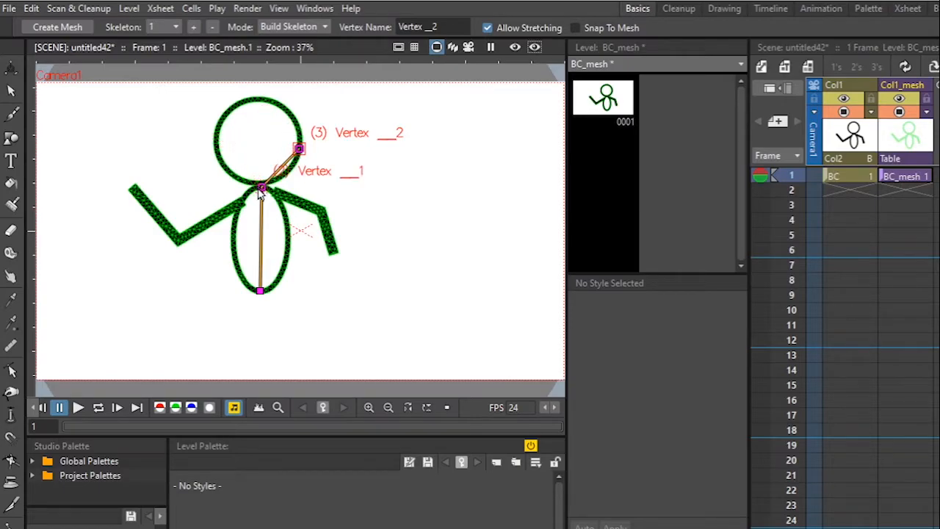
pyautogui.click(214, 137)
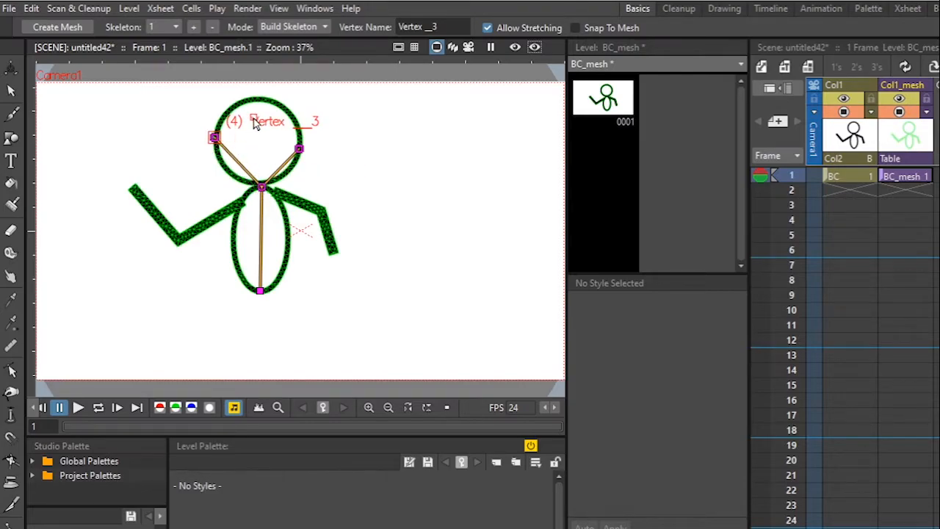
pyautogui.click(256, 95)
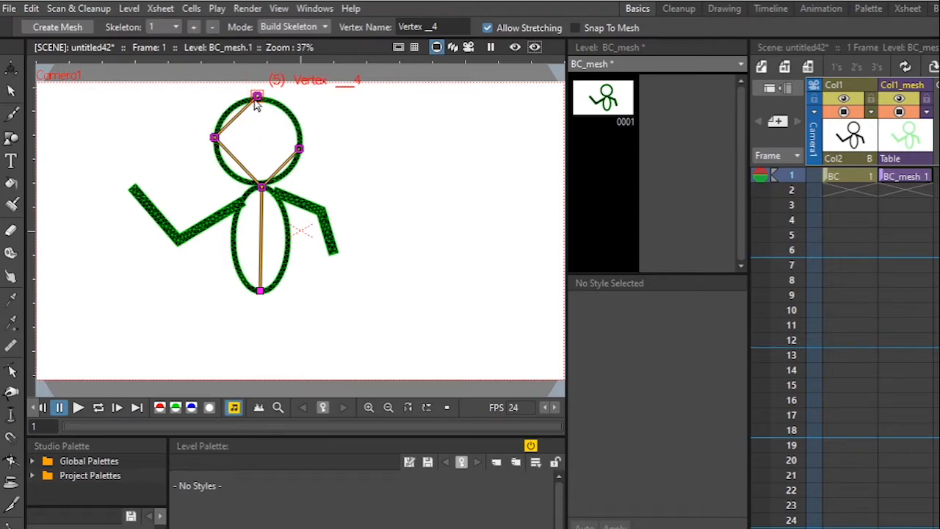
pyautogui.press('Delete')
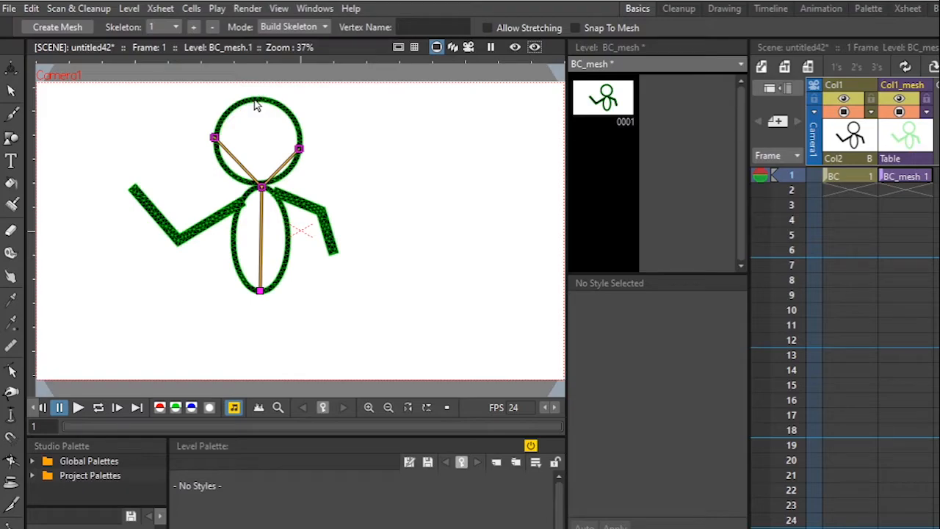
# Extend the skeleton from the neck along the right arm with vertices at the elbow and hand
pyautogui.click(262, 187)
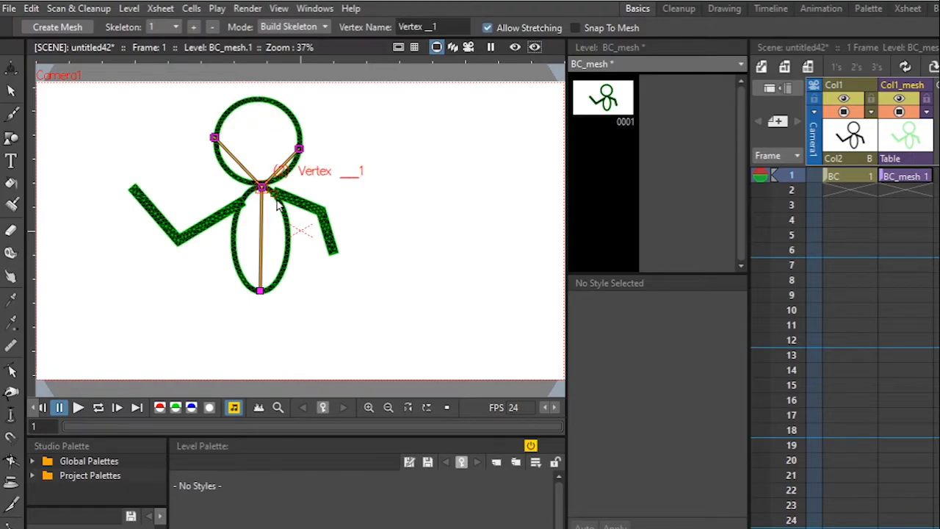
pyautogui.click(321, 210)
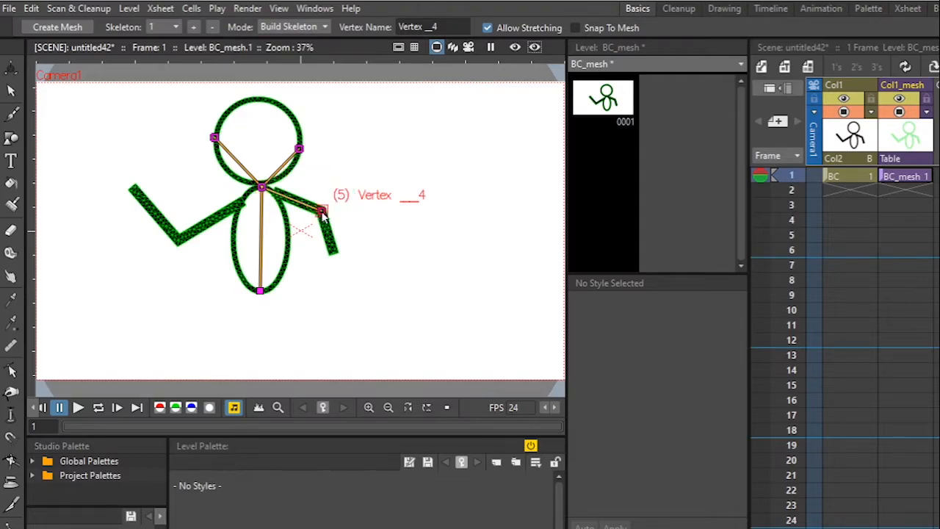
pyautogui.click(334, 251)
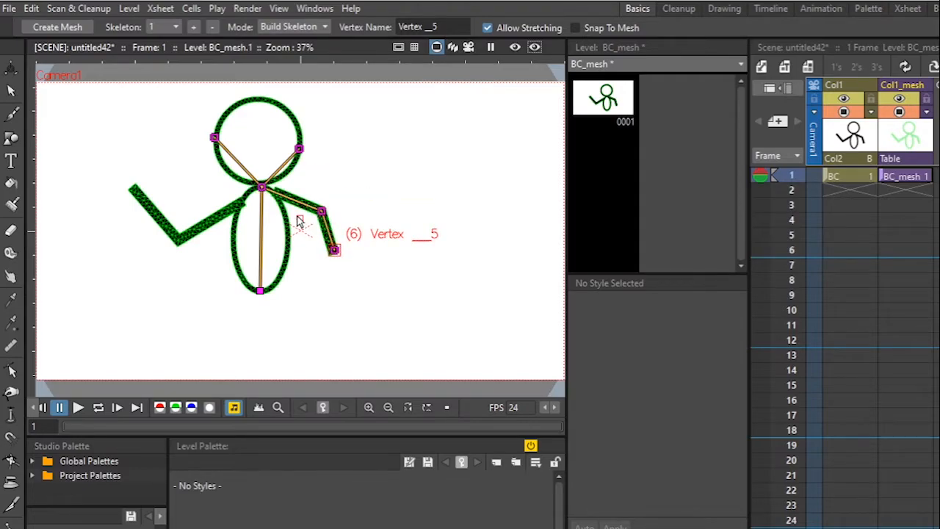
# Extend the skeleton from the neck along the left arm with vertices at the shoulder, elbow and hand
pyautogui.click(263, 189)
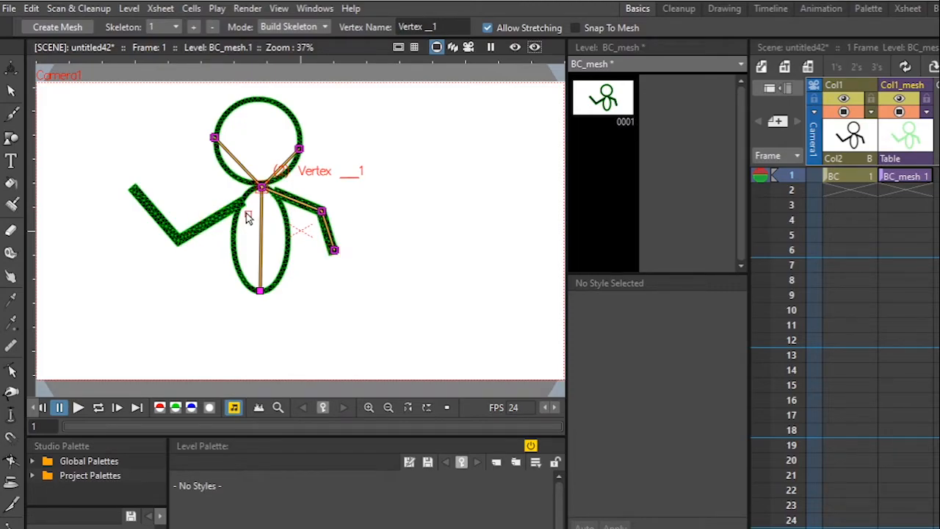
pyautogui.click(243, 203)
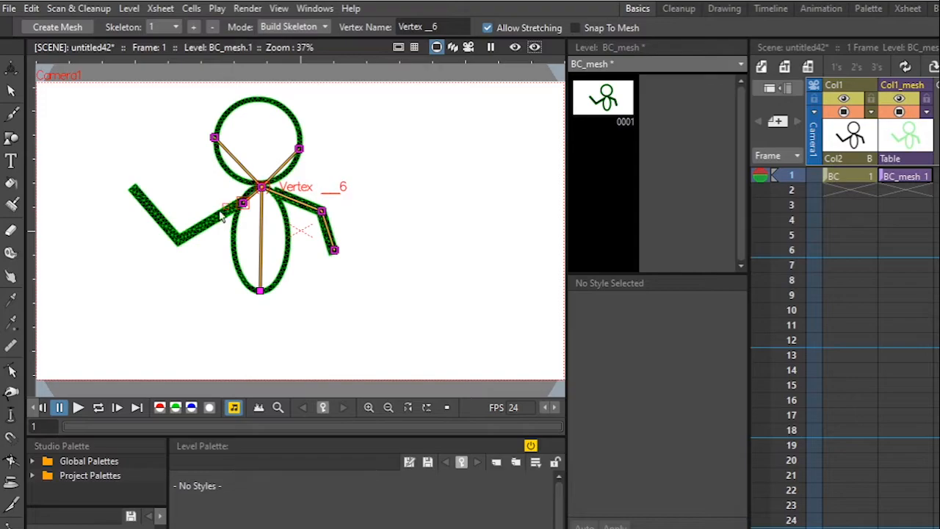
pyautogui.click(182, 238)
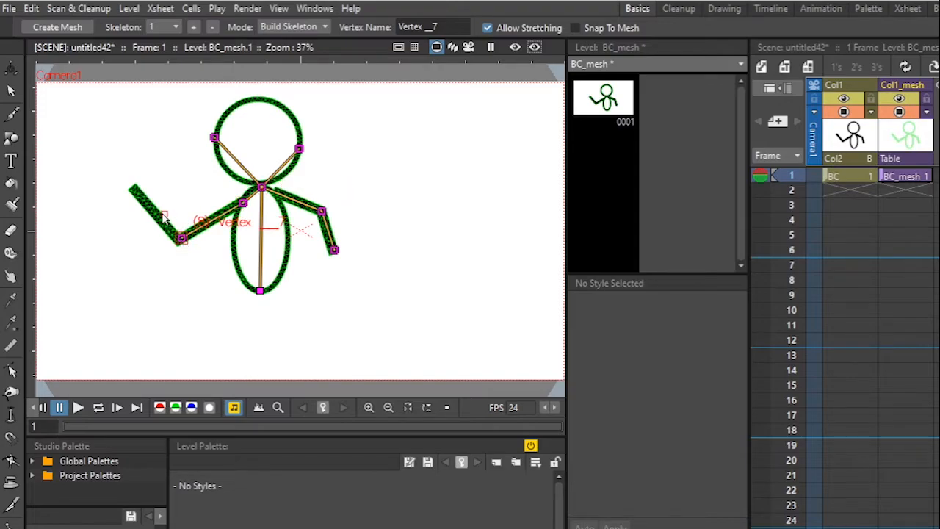
pyautogui.click(132, 190)
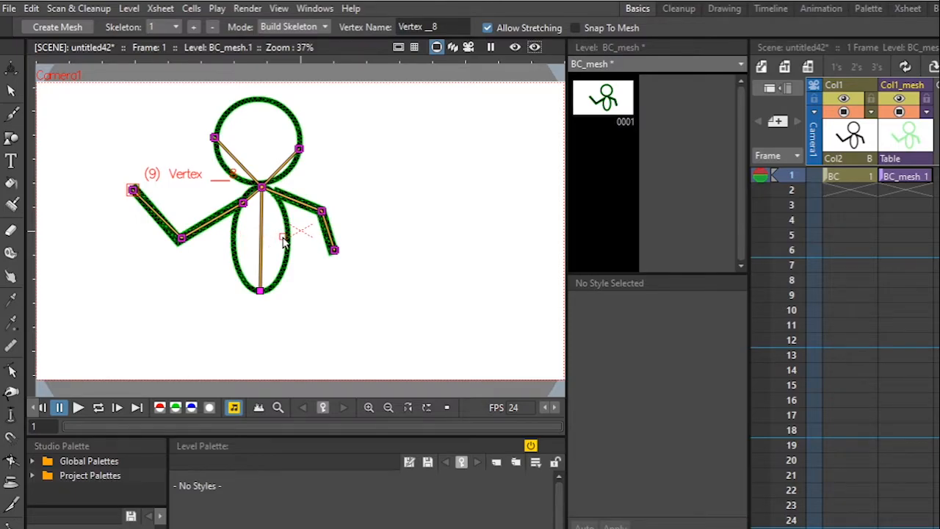
# Switch the skeleton to Animate mode and swing the right forearm outward to an angle of about 67°
pyautogui.click(321, 33)
pyautogui.click(306, 76)
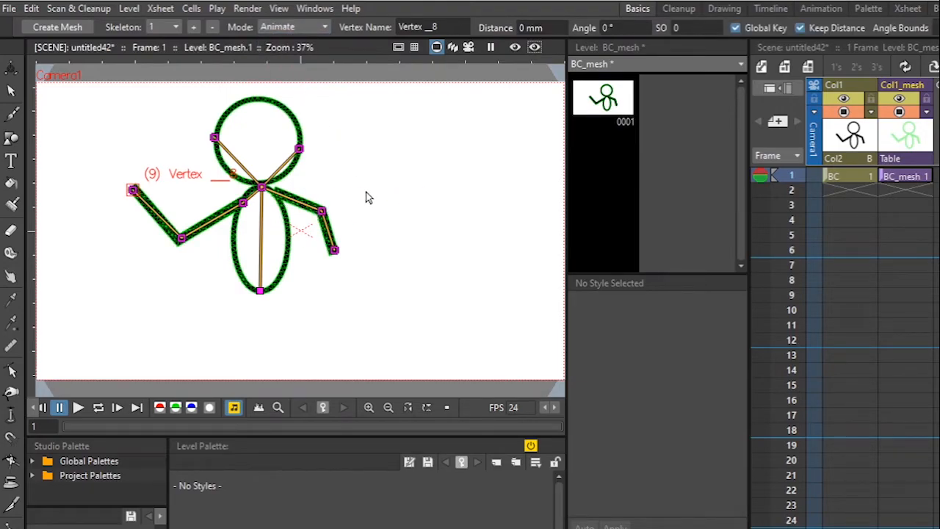
pyautogui.moveTo(334, 254); pyautogui.dragTo(384, 200)
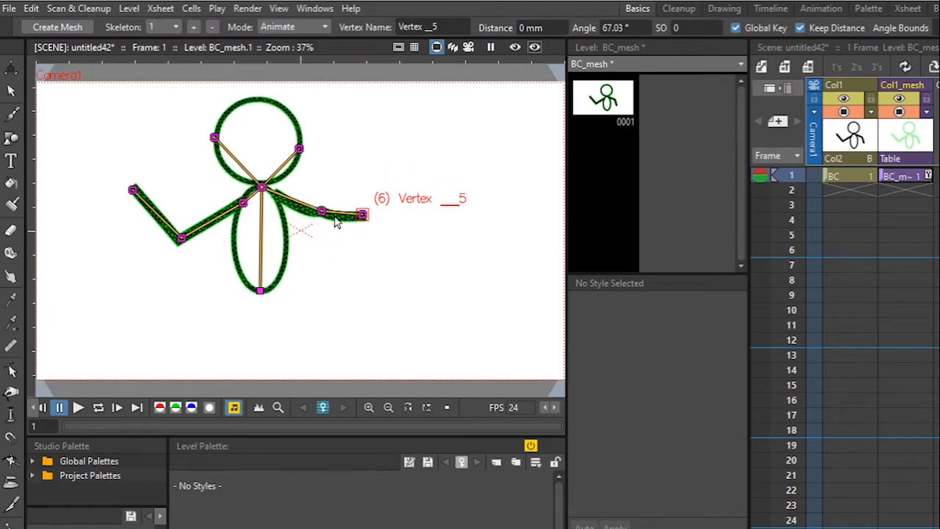
# Deform the head by moving both side vertices, leaving the right one slightly inward and the left one at about -12°
pyautogui.moveTo(299, 151); pyautogui.dragTo(281, 138)
pyautogui.moveTo(213, 140); pyautogui.dragTo(199, 157)
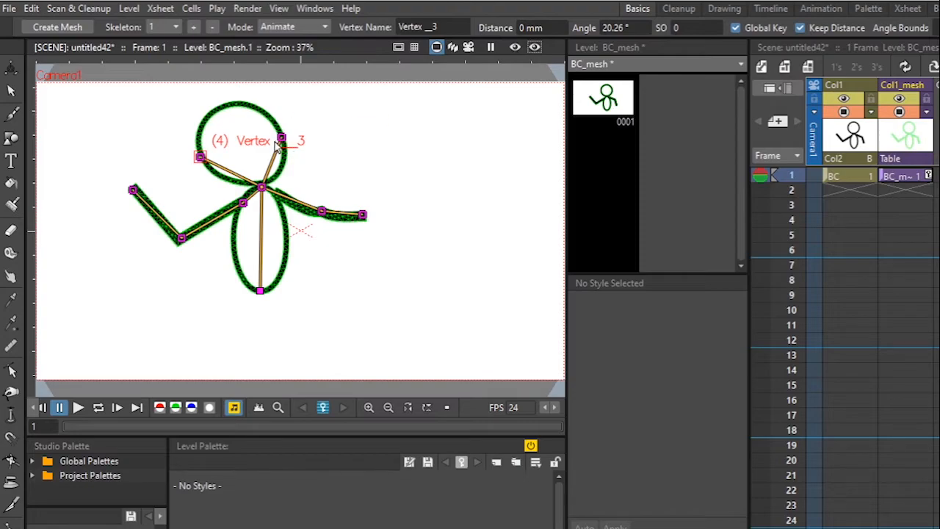
pyautogui.moveTo(285, 140); pyautogui.dragTo(295, 144)
pyautogui.moveTo(201, 157); pyautogui.dragTo(225, 131)
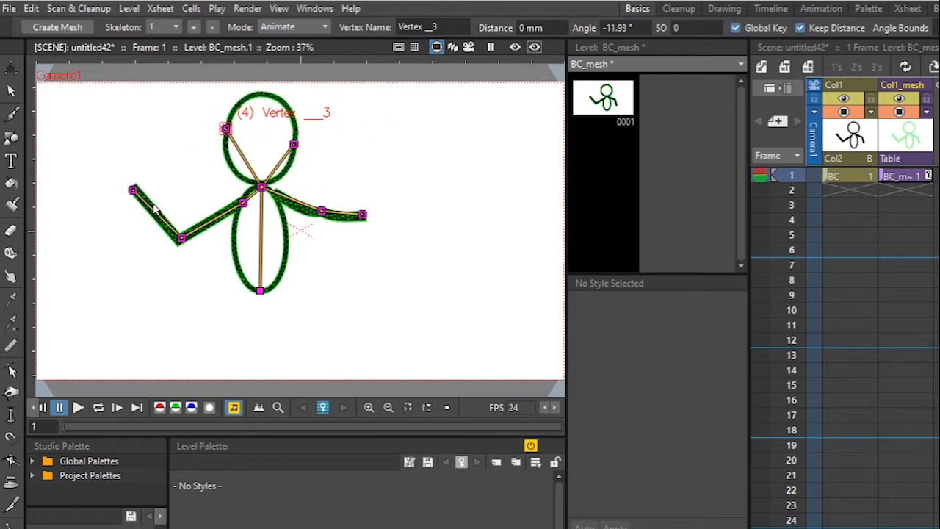
# Lower the left forearm to nearly horizontal and raise the left elbow vertex slightly on frame 1
pyautogui.moveTo(132, 190); pyautogui.dragTo(113, 242)
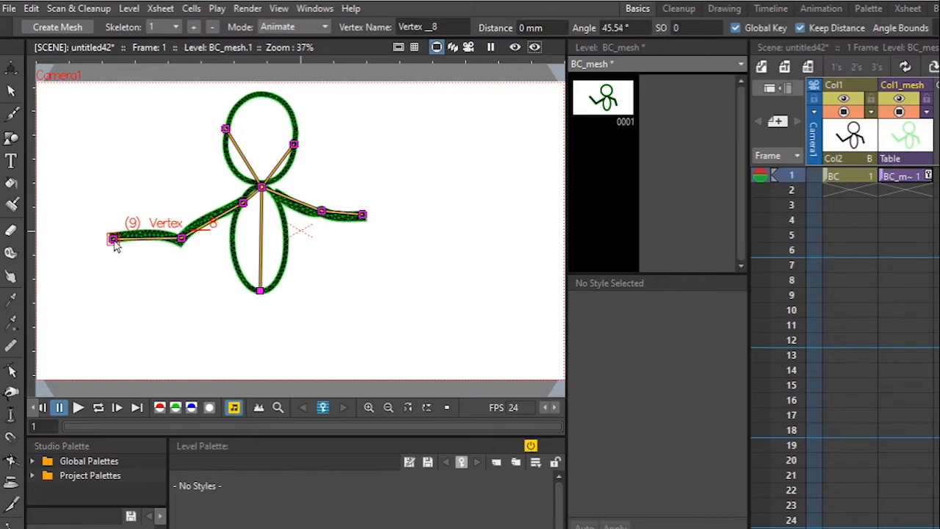
pyautogui.click(177, 237)
pyautogui.moveTo(182, 241); pyautogui.dragTo(178, 231)
# Extend the drawing column and the mesh column in the Xsheet so both hold through frame 21
pyautogui.click(854, 177)
pyautogui.moveTo(861, 189); pyautogui.dragTo(863, 488)
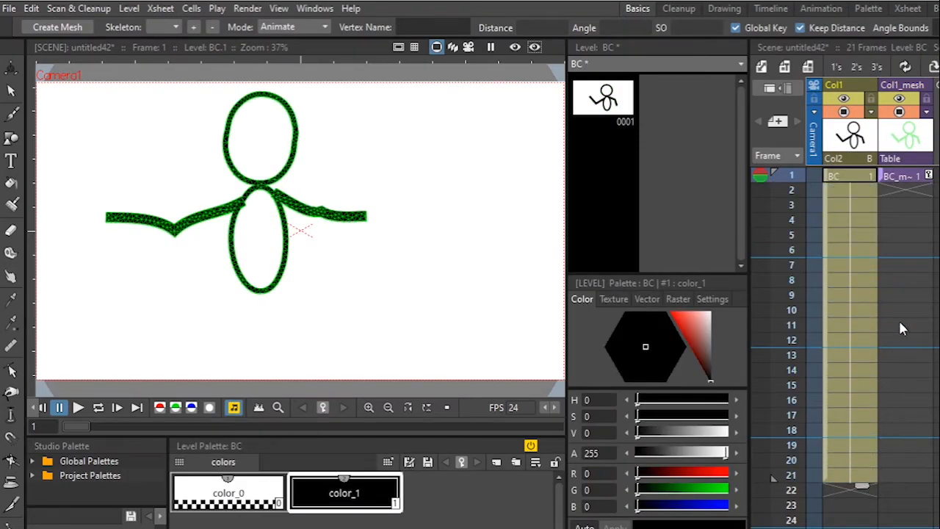
pyautogui.click(918, 176)
pyautogui.moveTo(923, 188); pyautogui.dragTo(918, 481)
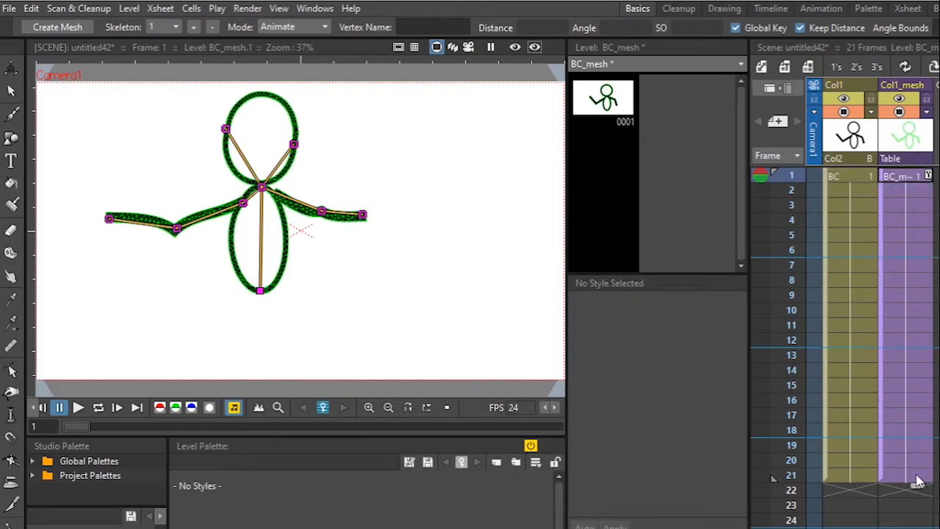
# On frame 21, raise both arms with bent elbows and narrow the head by moving its side vertices inward to about -23° and 22°
pyautogui.click(918, 477)
pyautogui.click(364, 210)
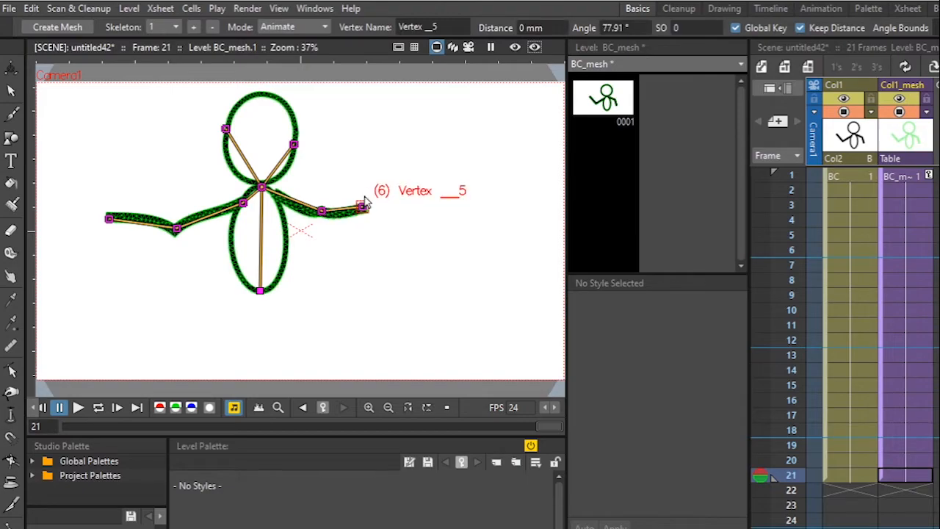
pyautogui.moveTo(364, 210); pyautogui.dragTo(361, 130)
pyautogui.moveTo(321, 211); pyautogui.dragTo(334, 122)
pyautogui.moveTo(177, 233); pyautogui.dragTo(184, 162)
pyautogui.moveTo(153, 100); pyautogui.dragTo(192, 100)
pyautogui.moveTo(226, 130); pyautogui.dragTo(237, 124)
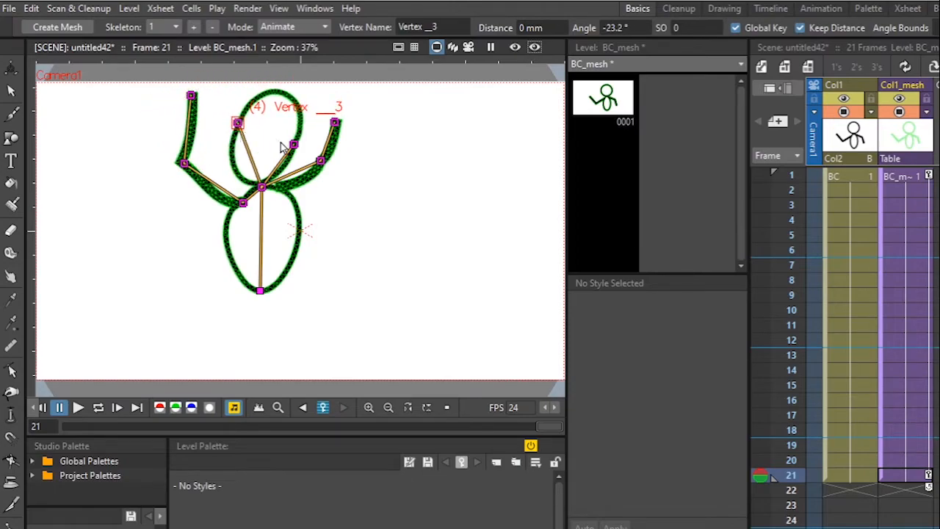
pyautogui.moveTo(293, 145); pyautogui.dragTo(282, 137)
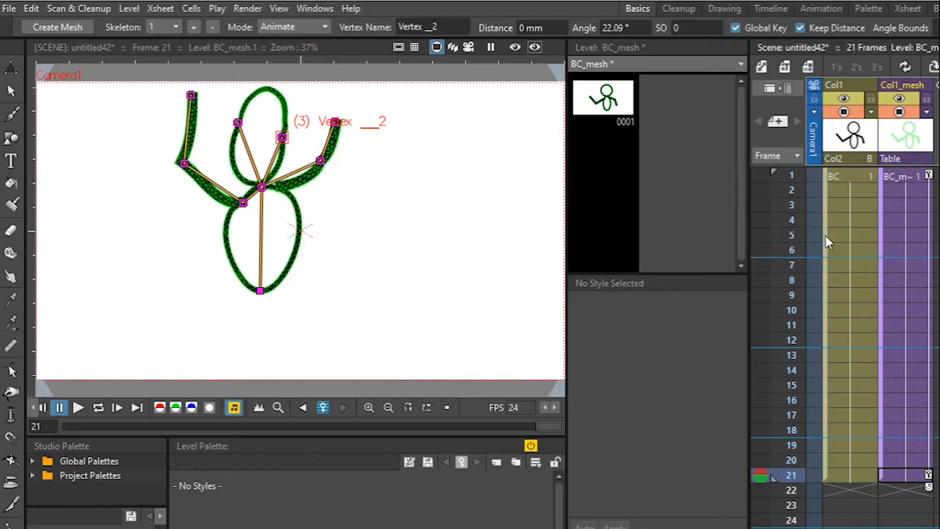
# Preview the animation in a loop, hide the mesh column's overlay in the viewer, and loop the playback again
pyautogui.click(98, 407)
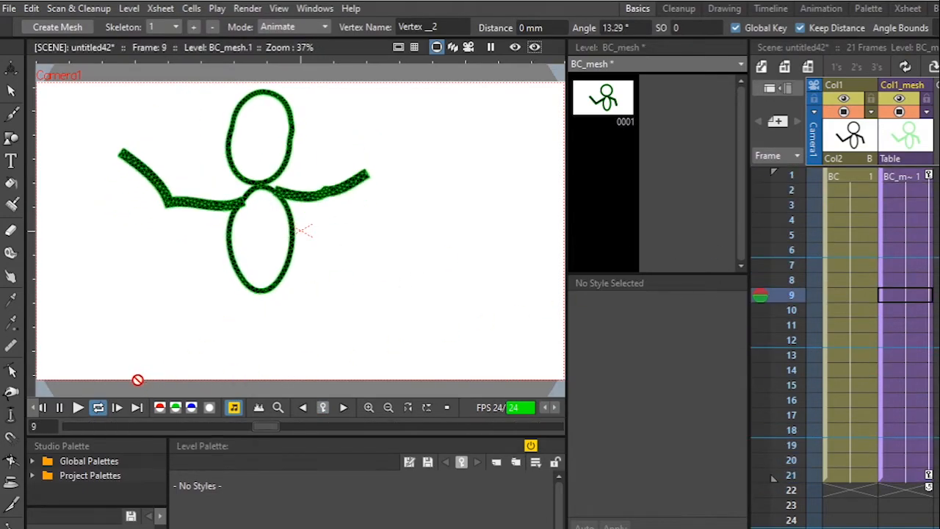
pyautogui.click(98, 407)
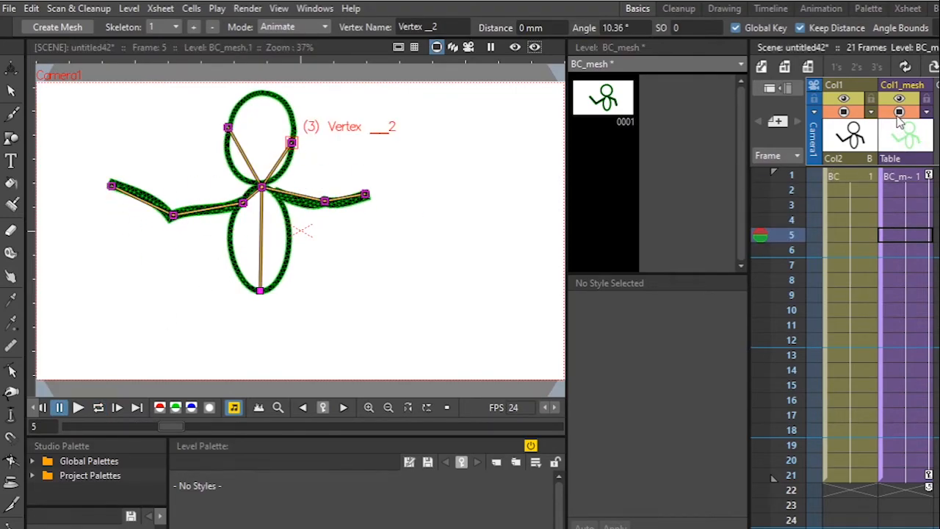
pyautogui.click(899, 114)
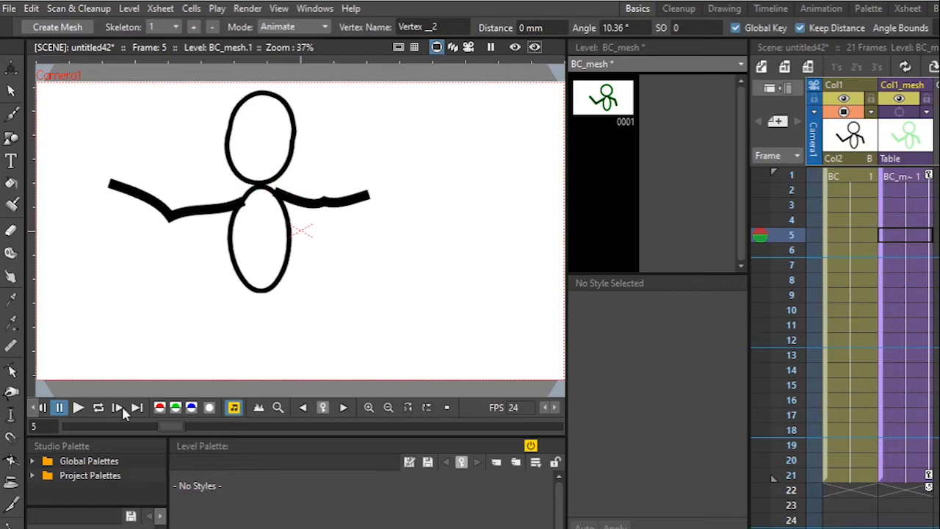
pyautogui.click(91, 412)
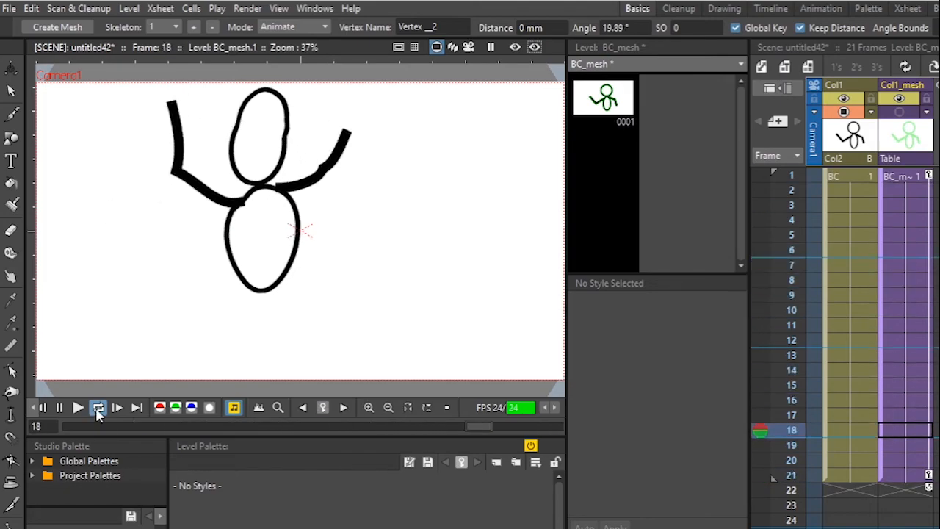
pyautogui.click(98, 413)
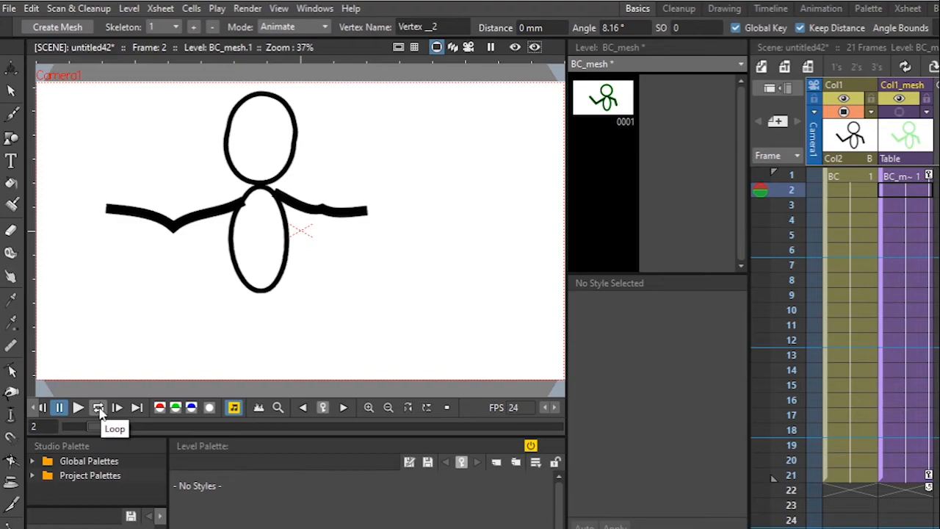
# Return to frame 1 and activate the Animate tool for the mesh column
pyautogui.click(852, 177)
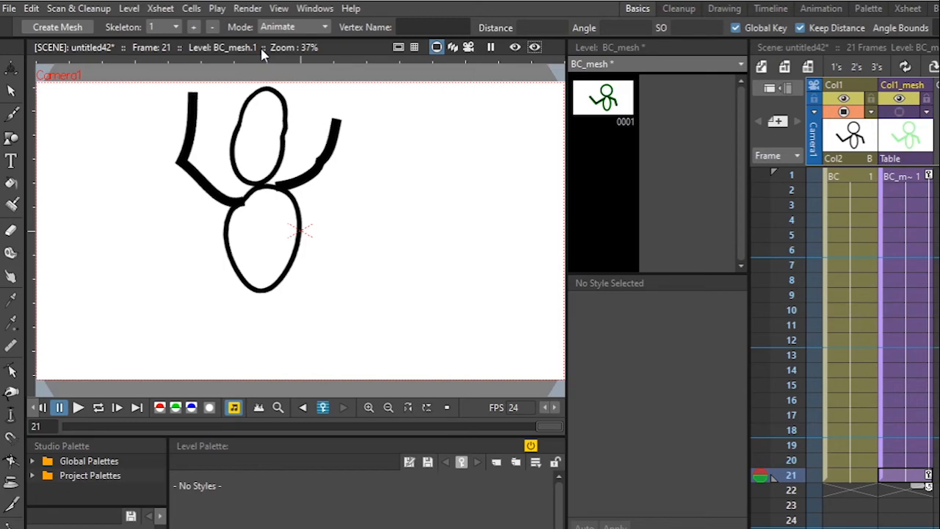
pyautogui.click(9, 66)
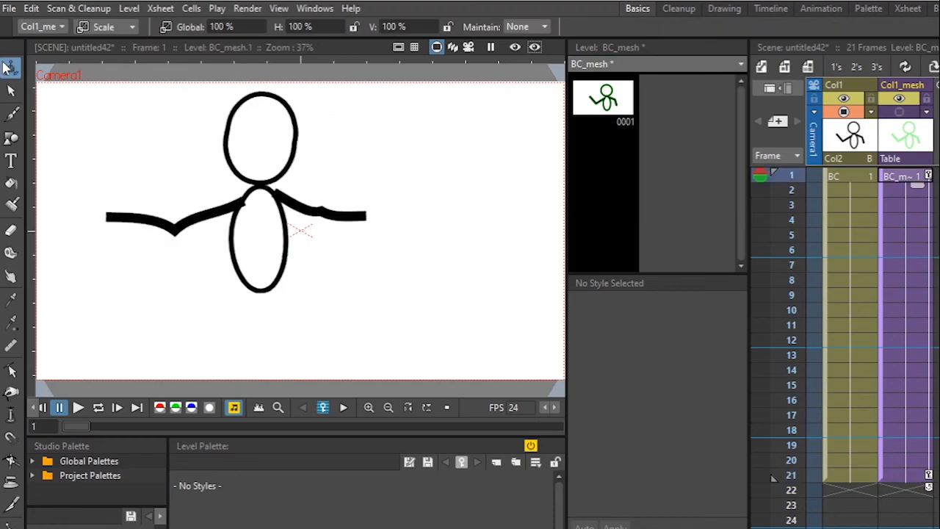